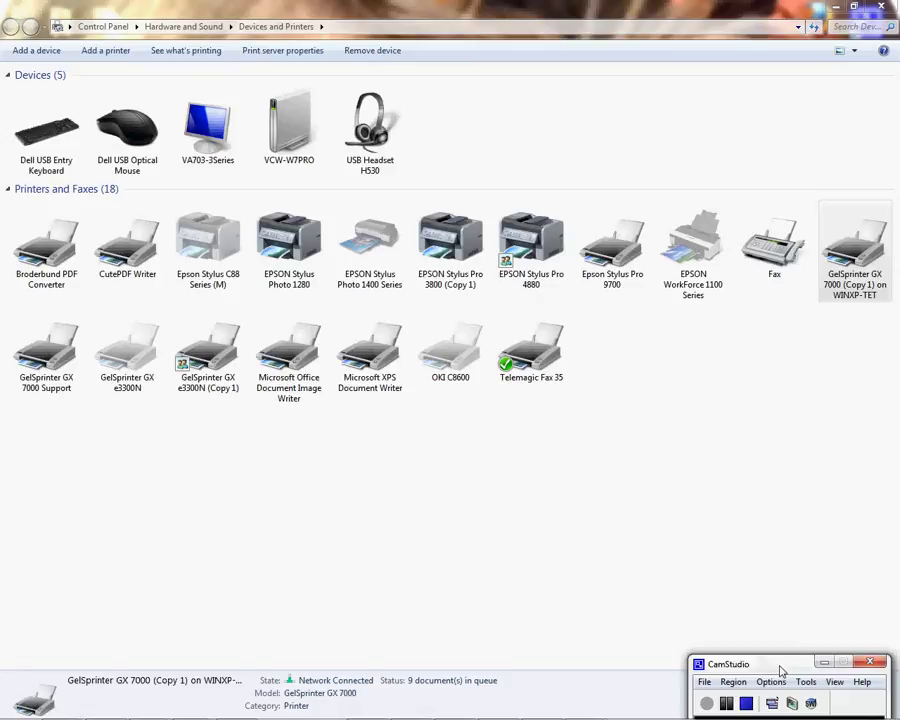
- Open the Windows Devices and Printers window
mouse_move(20, 712)
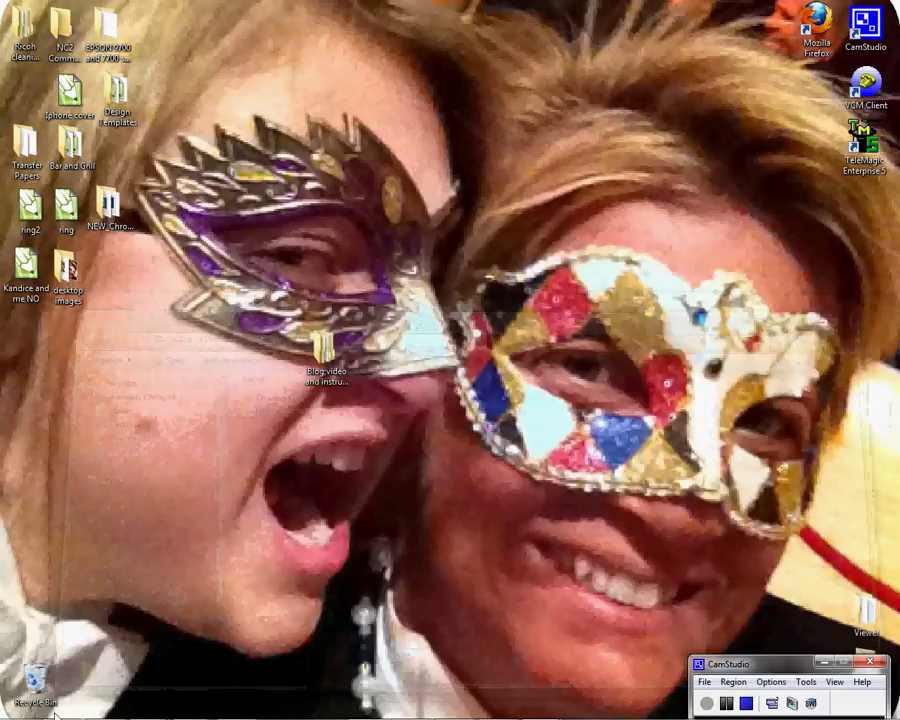
mouse_move(55, 713)
left_click(18, 706)
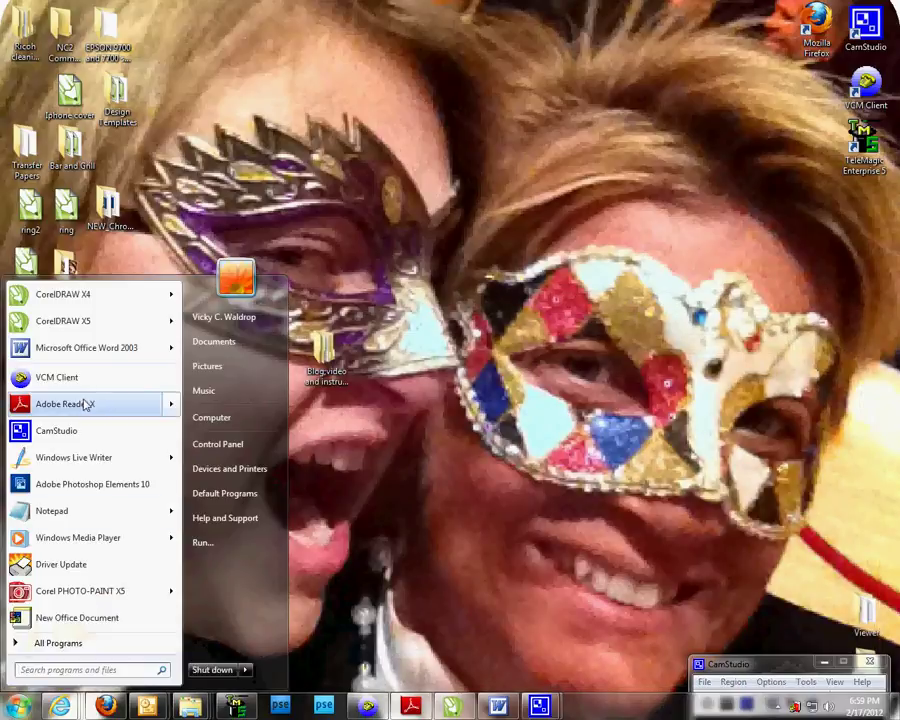
left_click(224, 479)
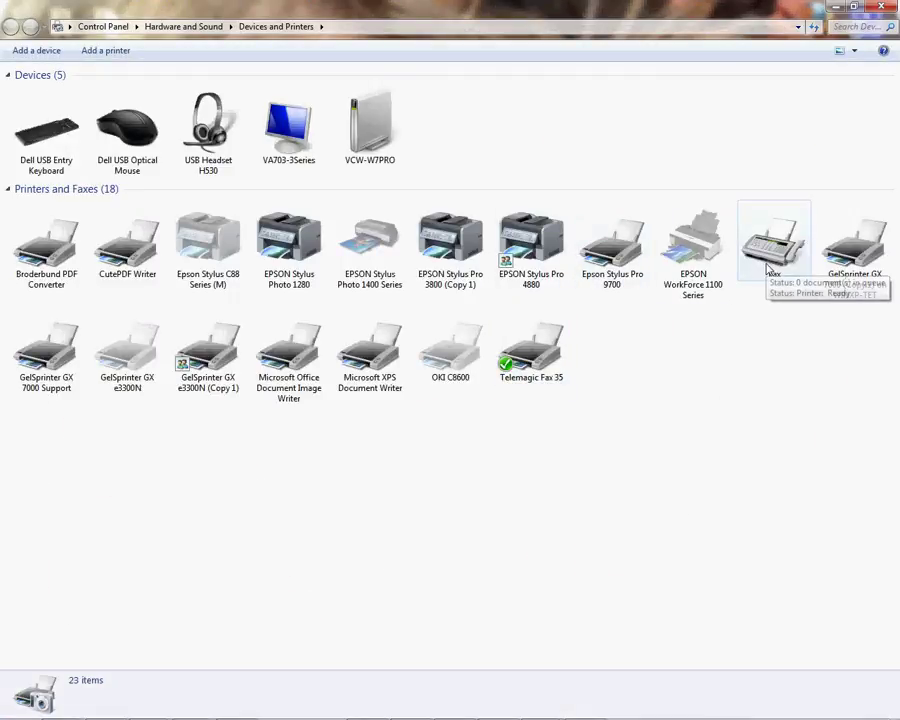
- Open the printing preferences of the GelSprinter GX 7000 (Copy 1) on WINXP-TET printer
mouse_move(701, 305)
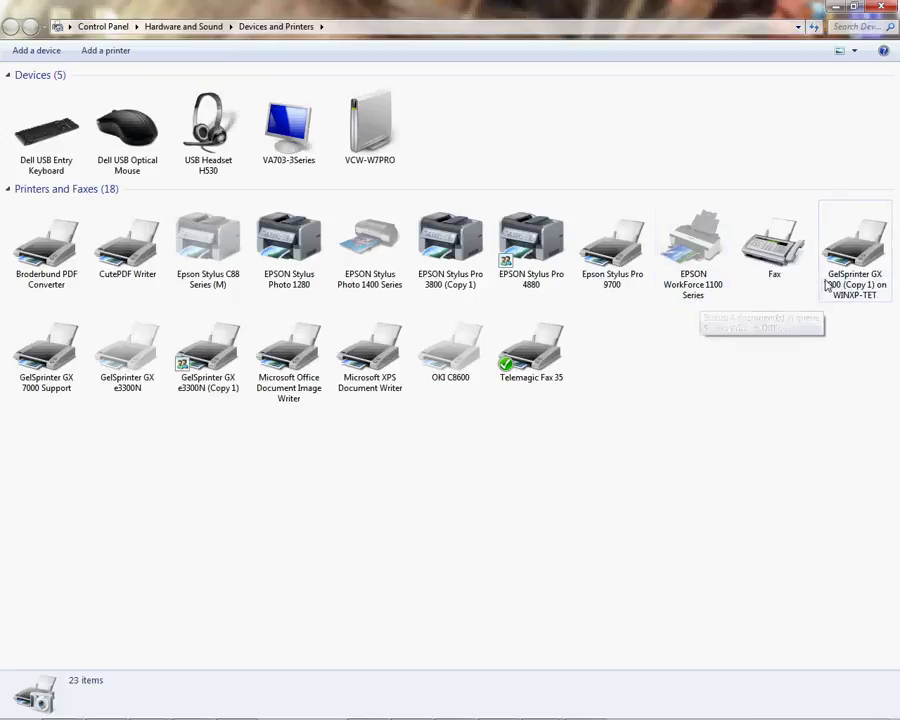
mouse_move(852, 293)
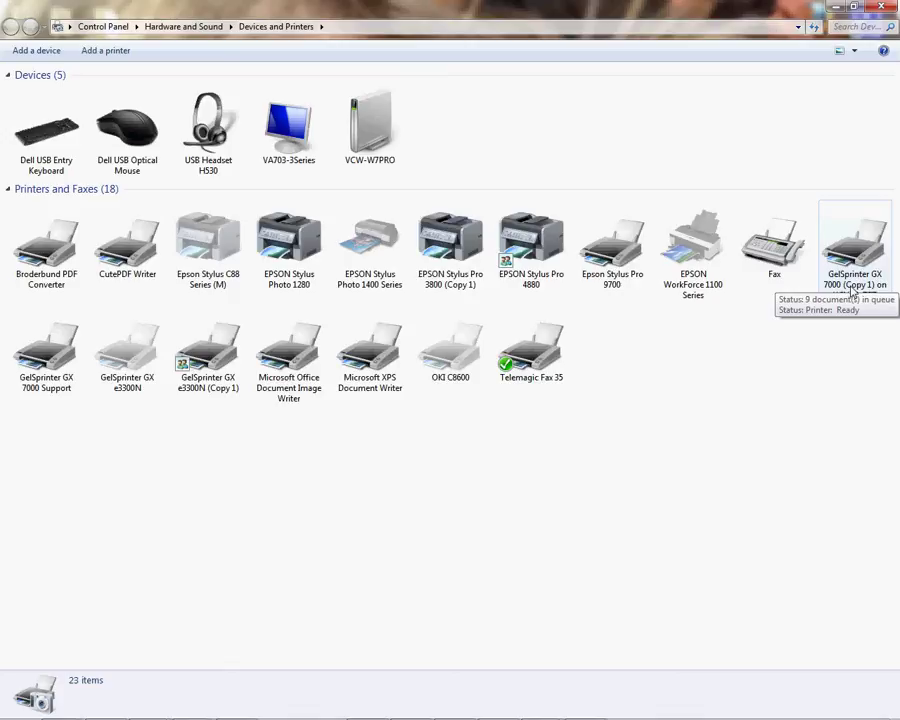
right_click(851, 291)
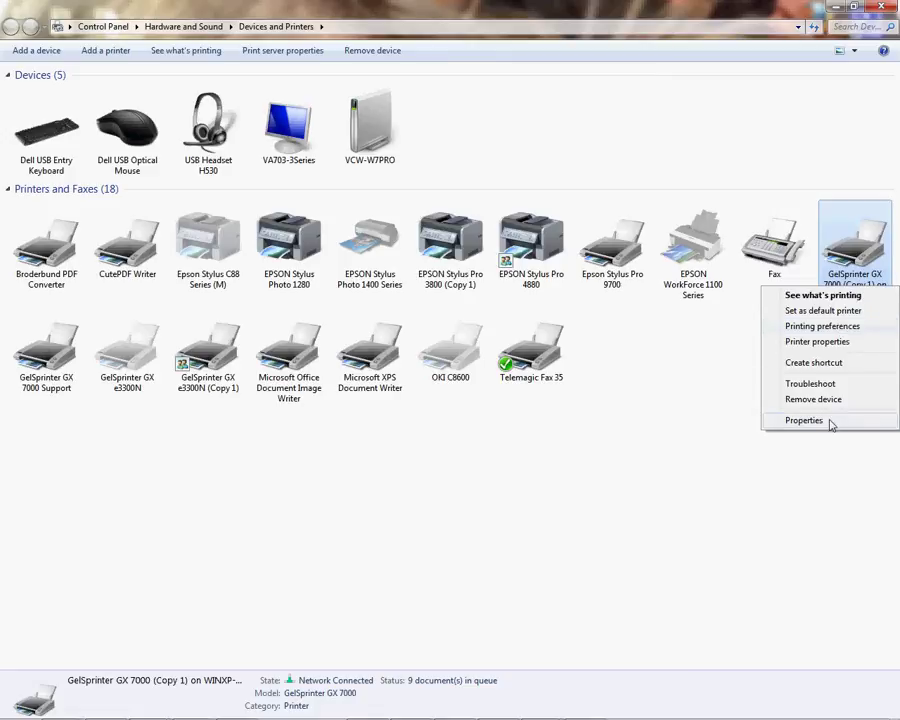
left_click(848, 326)
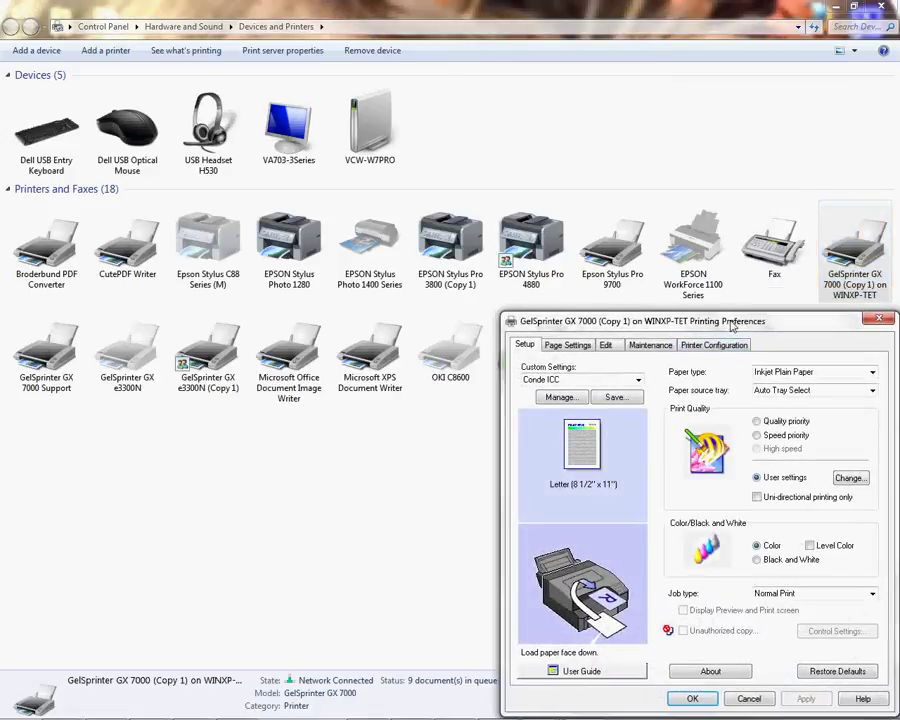
left_click_drag(734, 322, 565, 208)
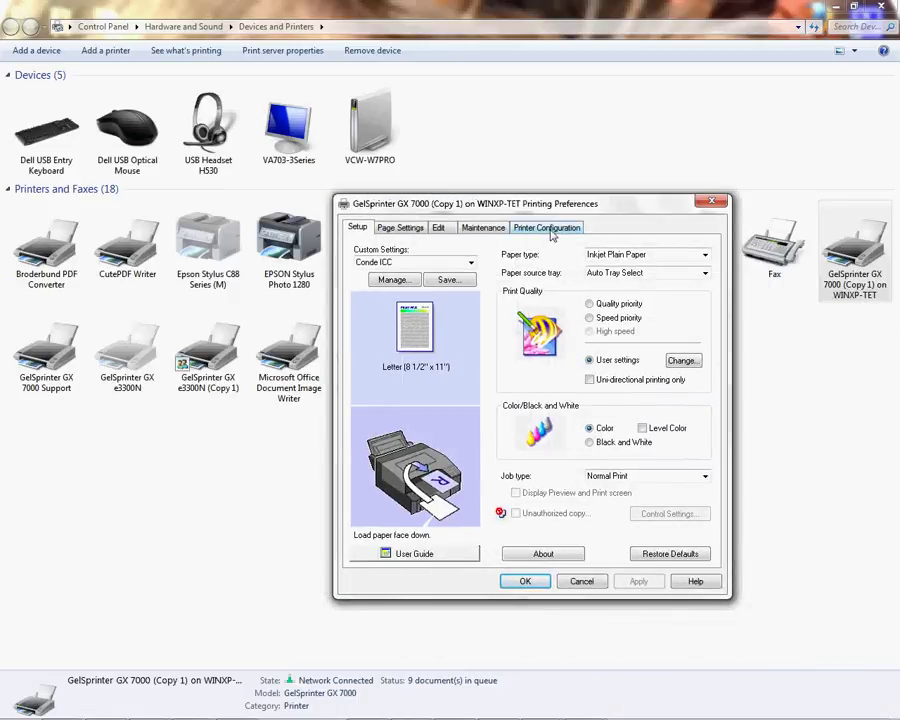
- Open the printer's custom paper size settings and choose Bypass Tray as the paper source for custom paper size 1
left_click(551, 231)
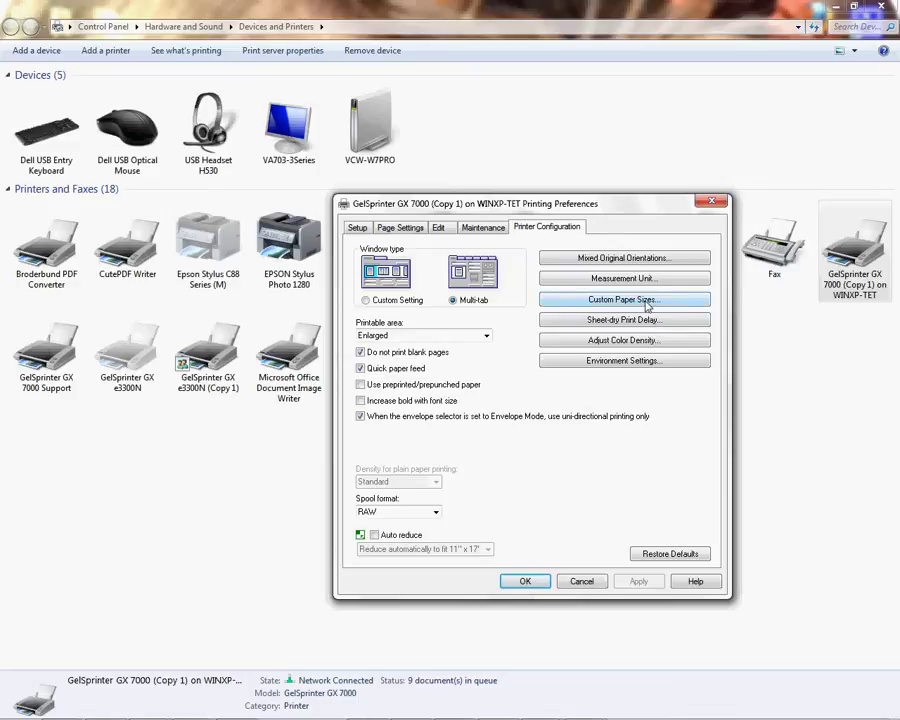
left_click(647, 300)
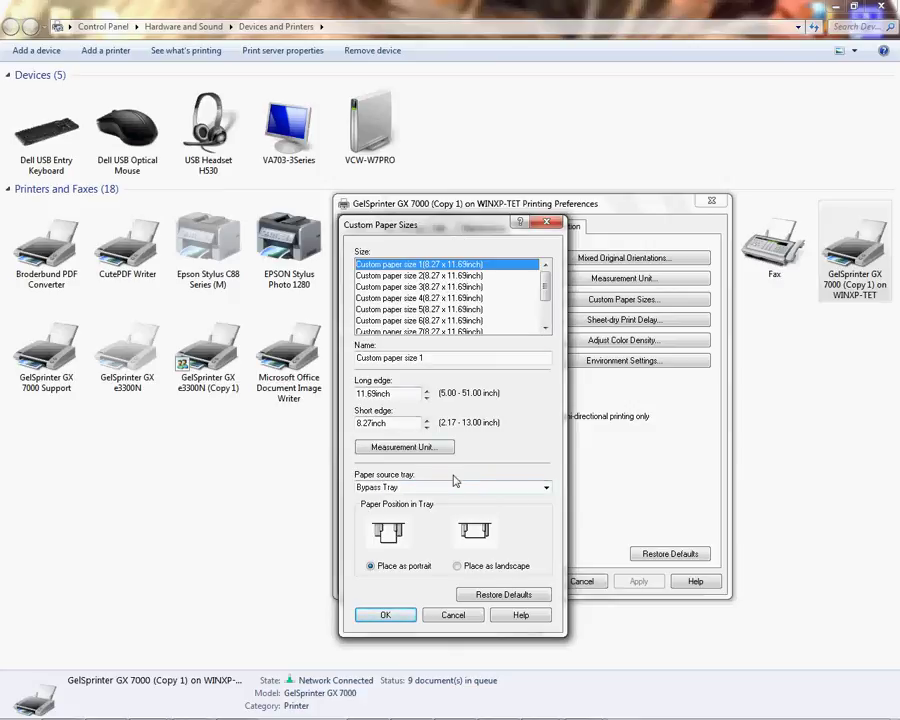
left_click(547, 490)
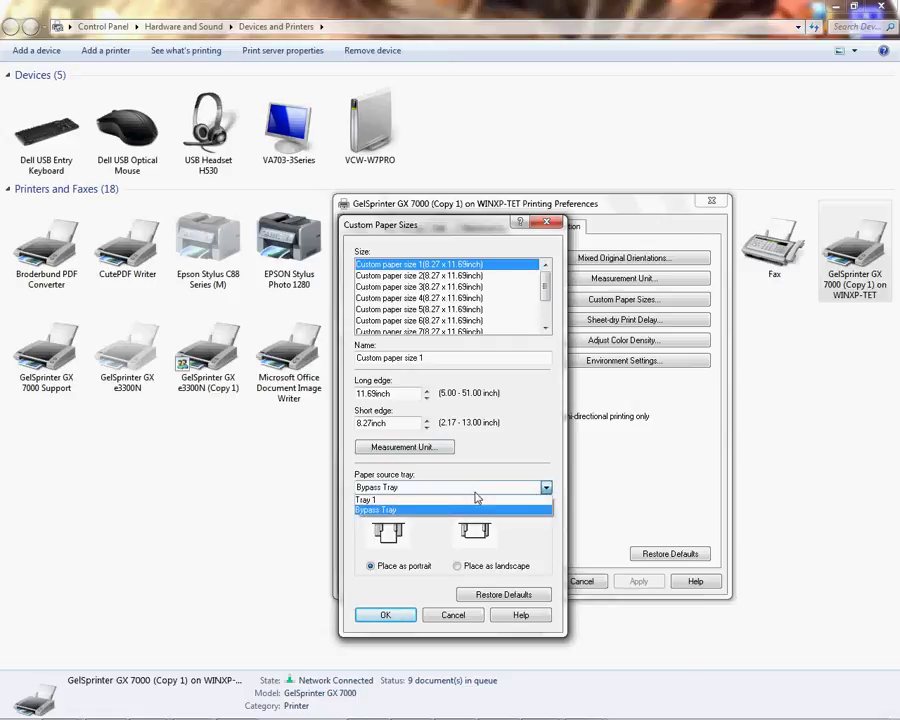
left_click(398, 511)
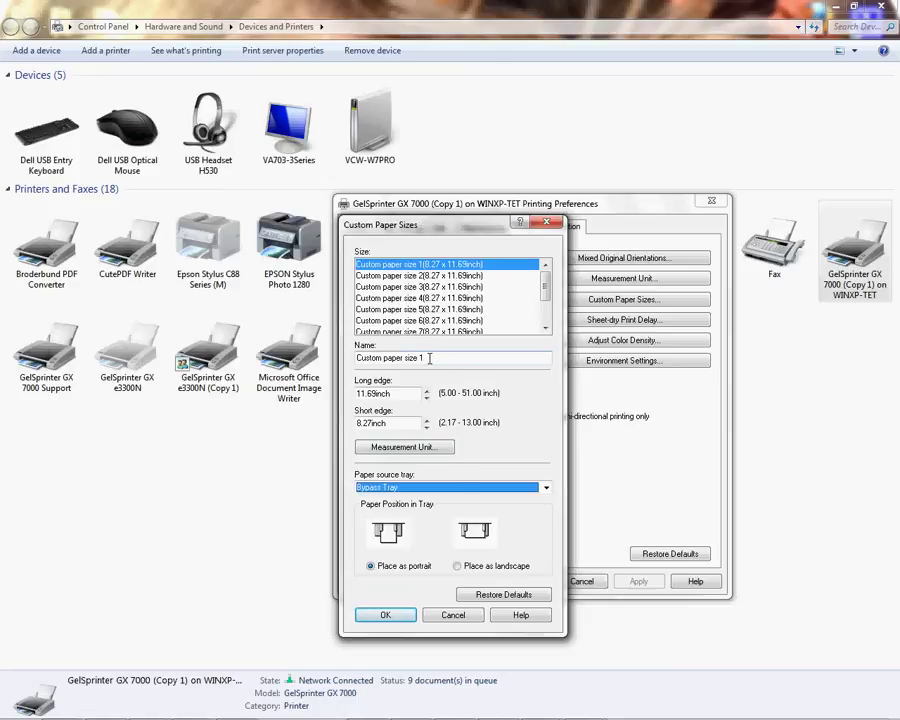
- Rename custom paper size 1 as "13 x 19"
left_click_drag(487, 356, 356, 357)
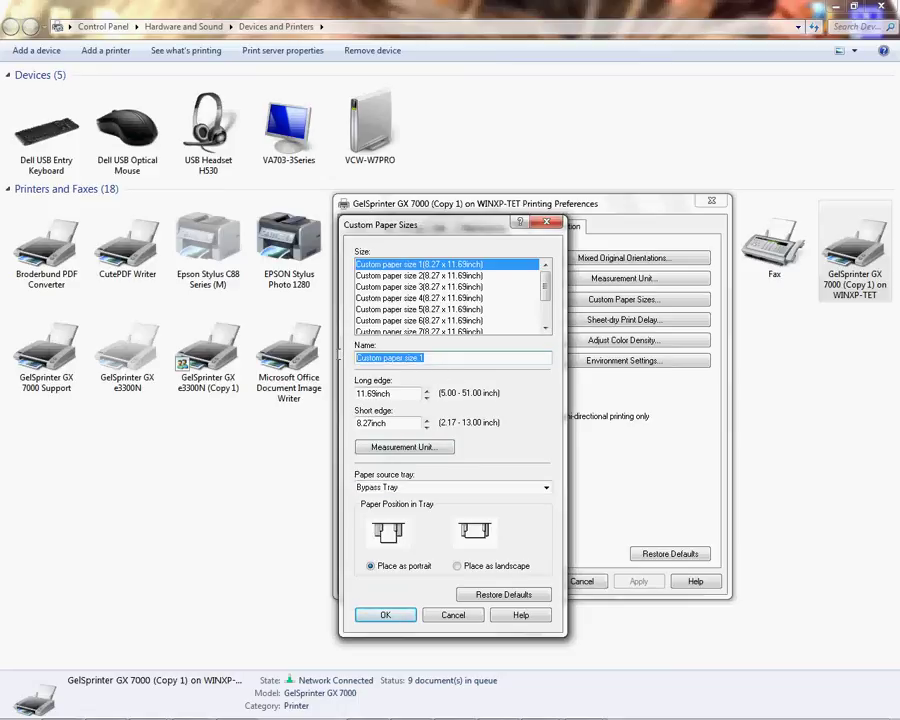
type("13")
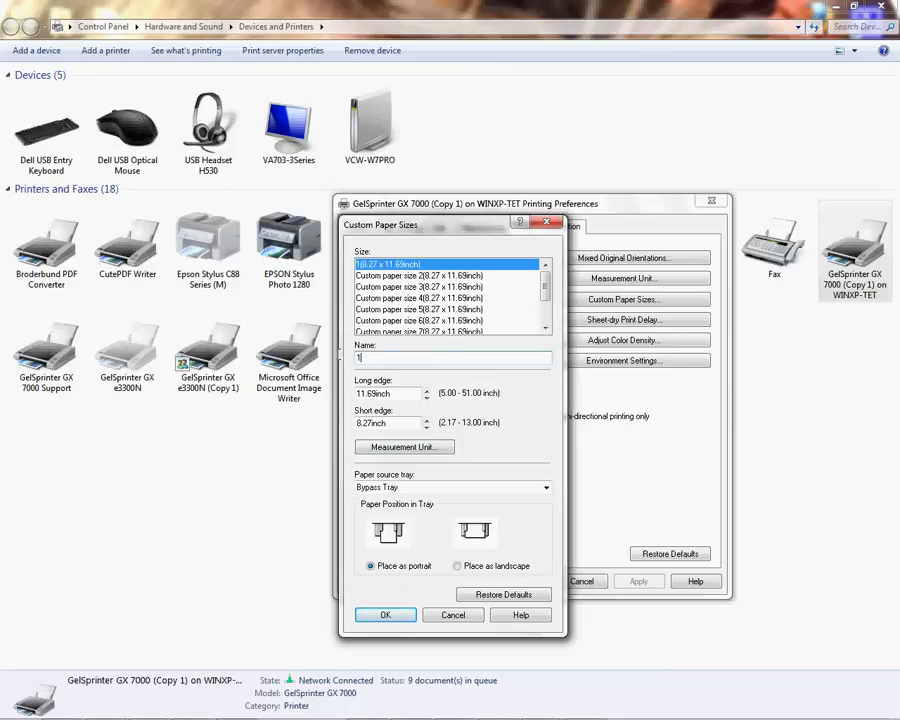
type(" x 19")
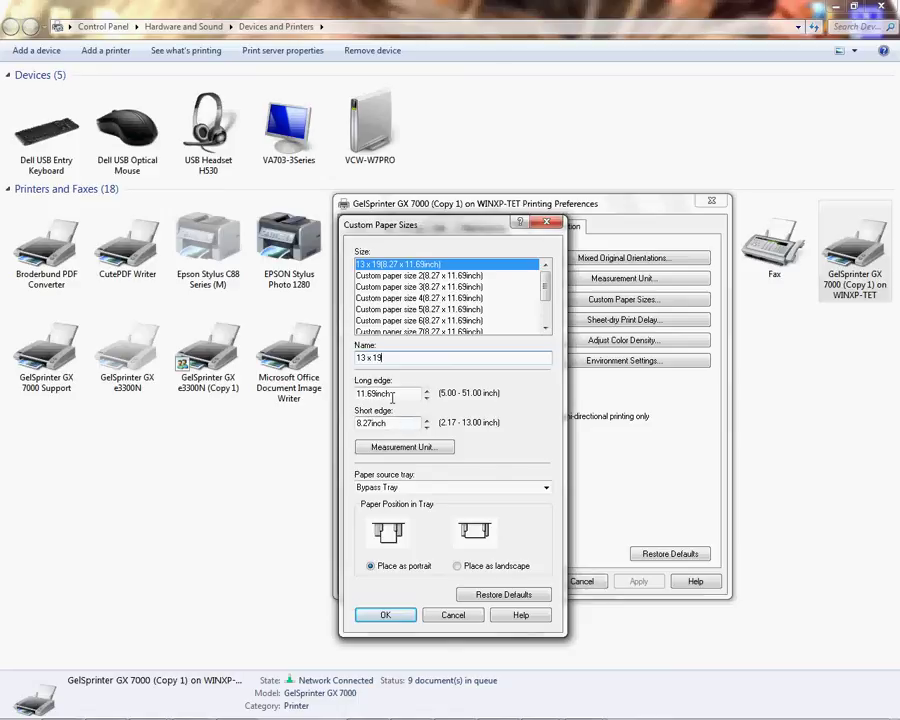
- Set the custom size's long edge to 19 inches and accept inch as the measurement unit
left_click_drag(392, 393, 346, 393)
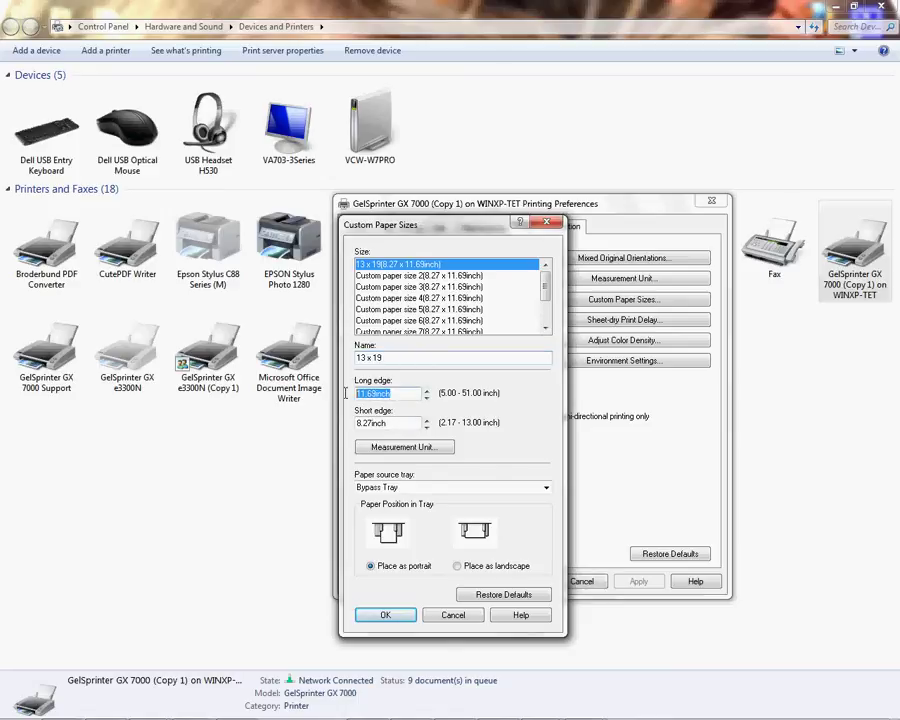
type("19")
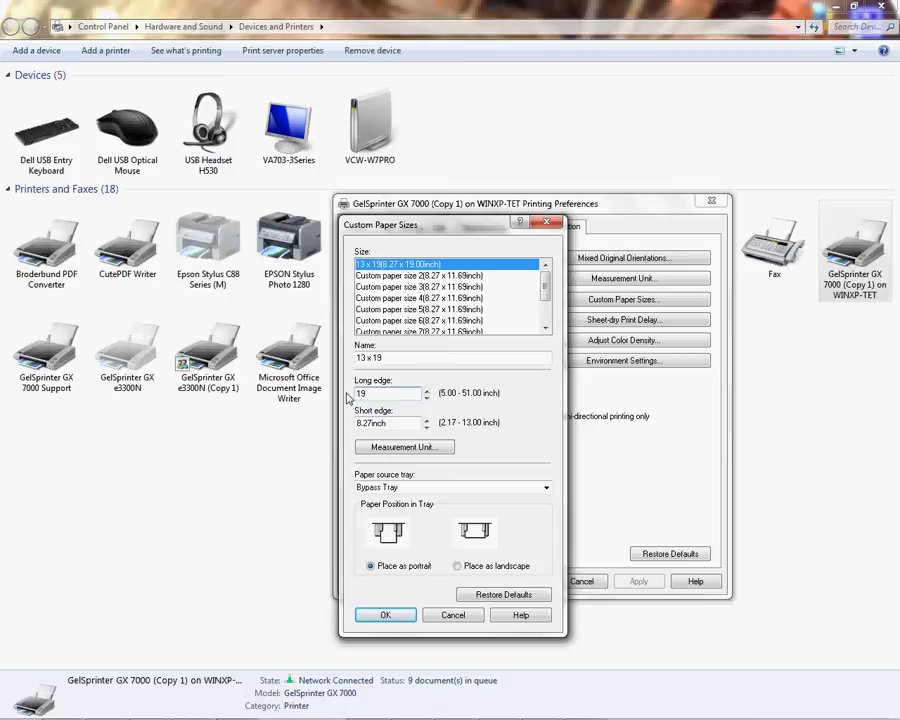
key("Tab")
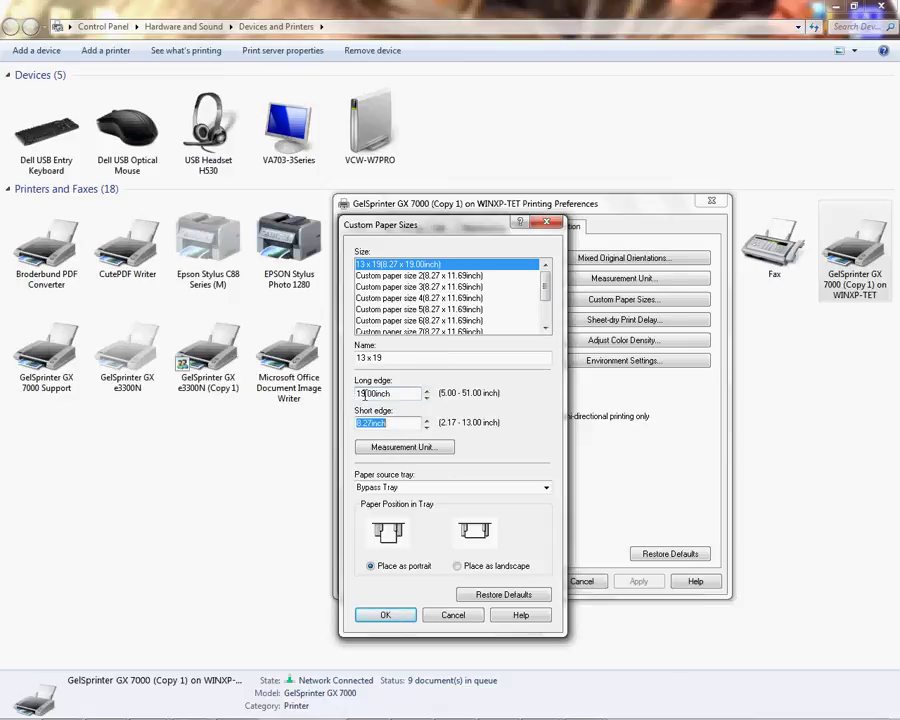
left_click(410, 449)
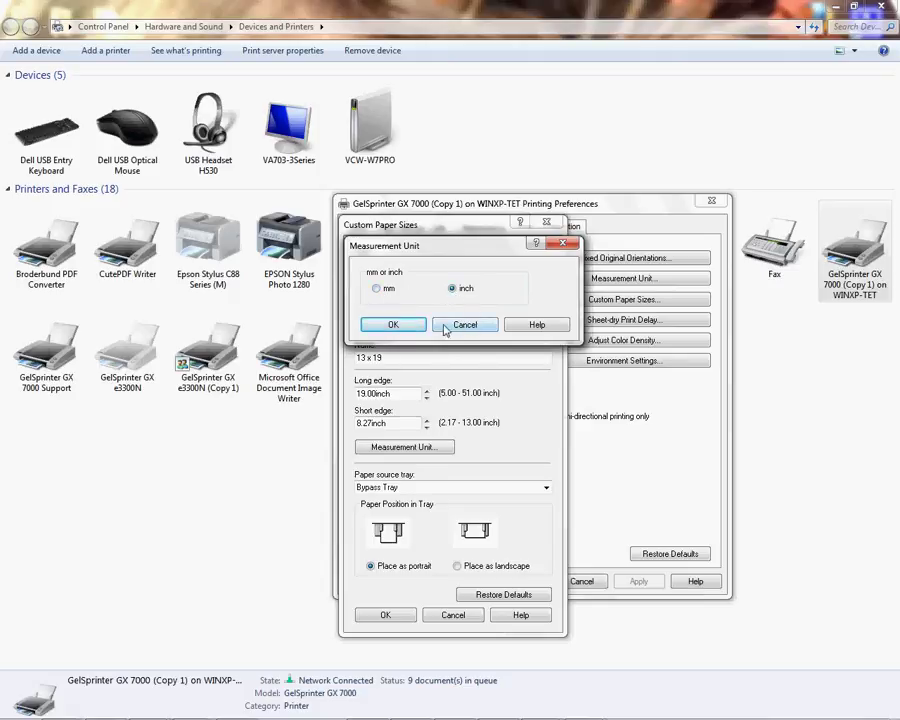
left_click(413, 327)
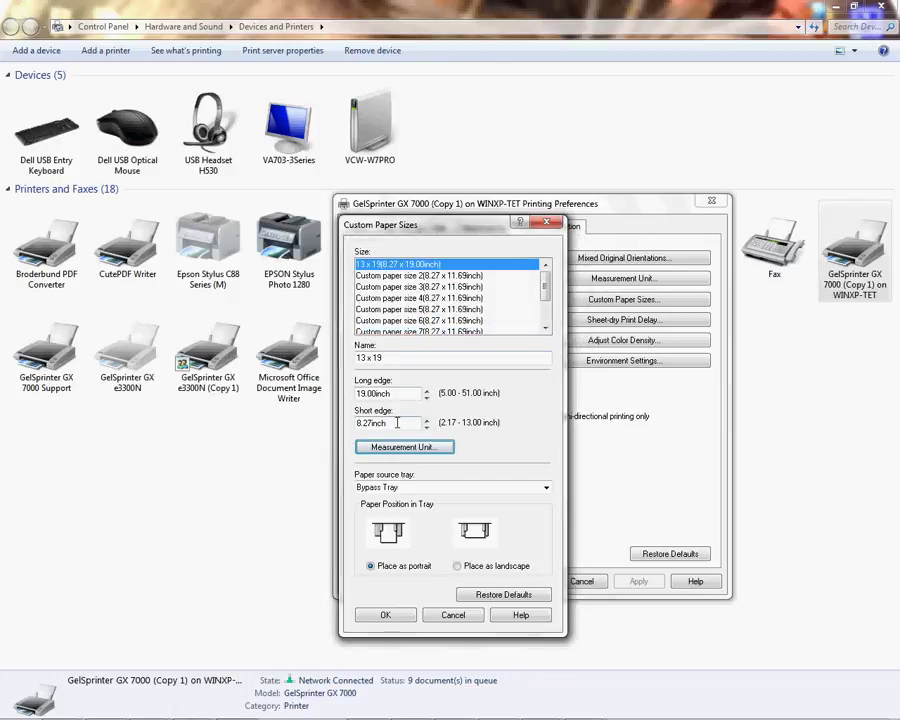
- Set the custom size's short edge to 13 inches and save the custom paper size
left_click_drag(390, 423, 347, 424)
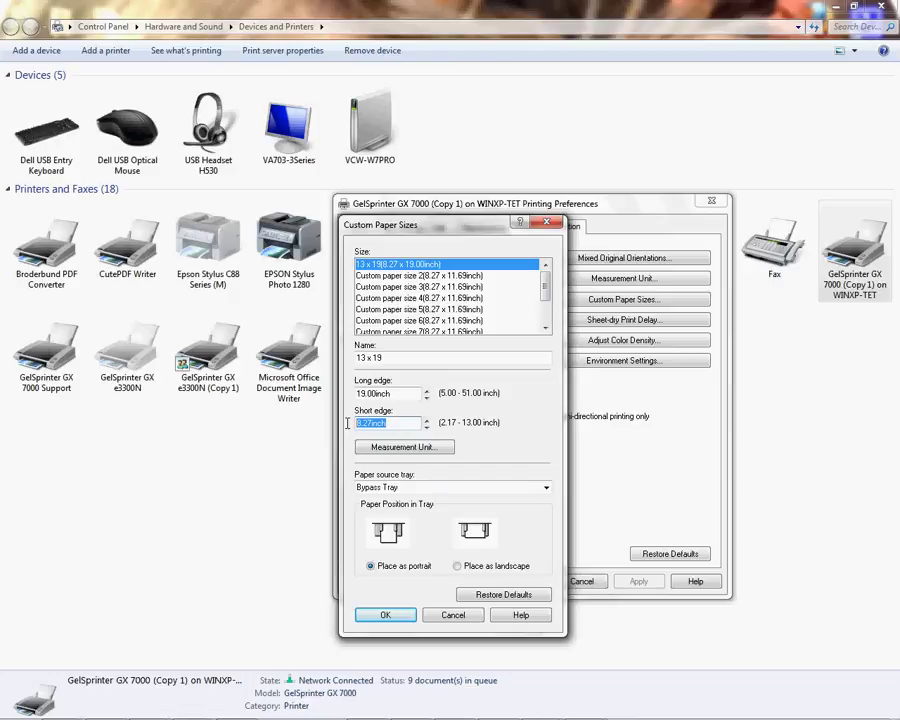
type("13")
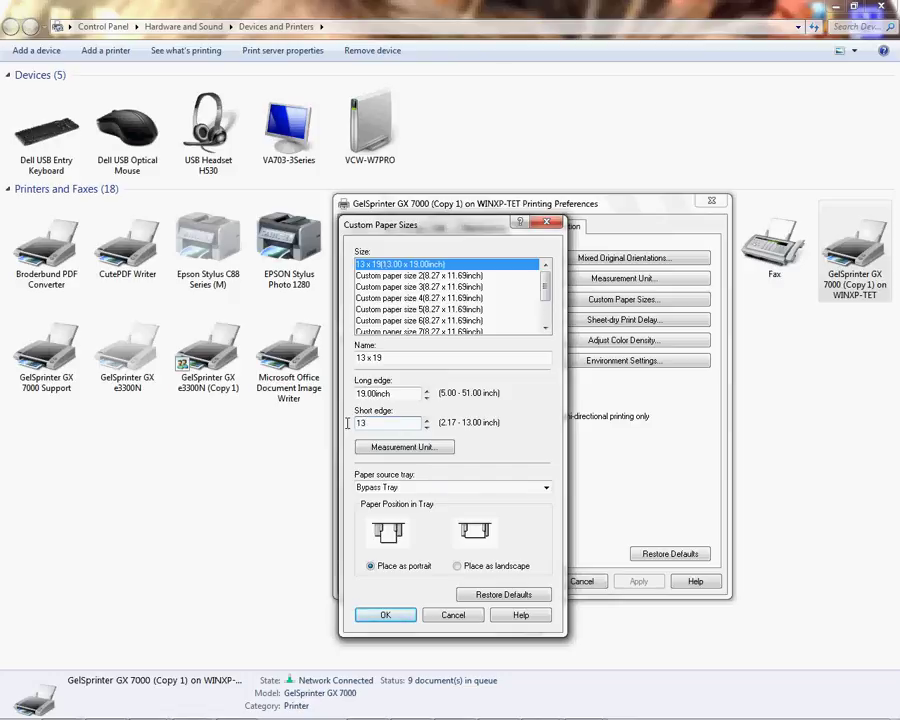
key("Tab")
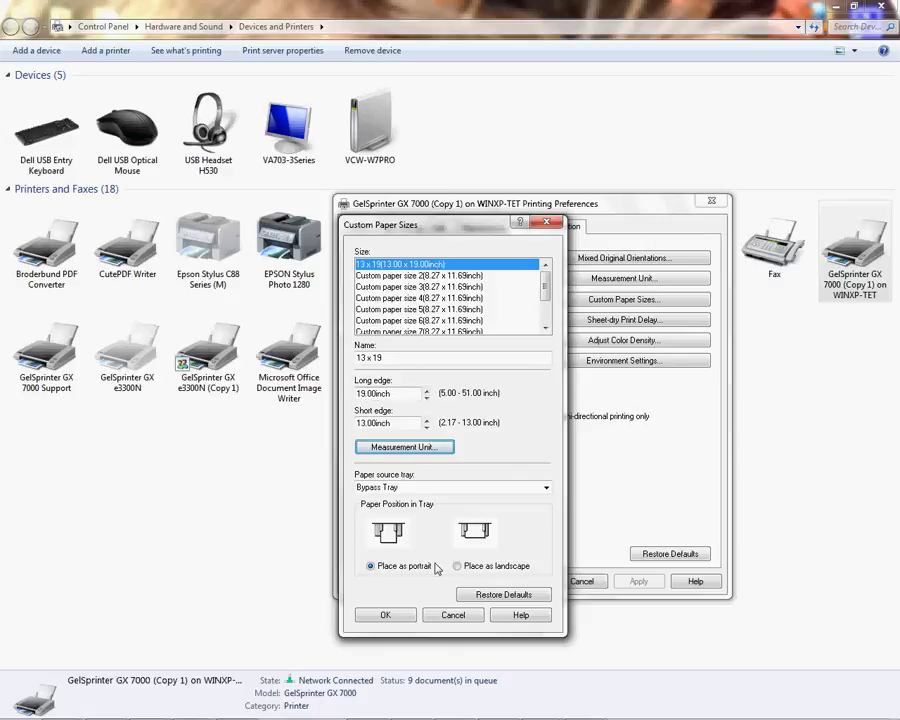
left_click(408, 614)
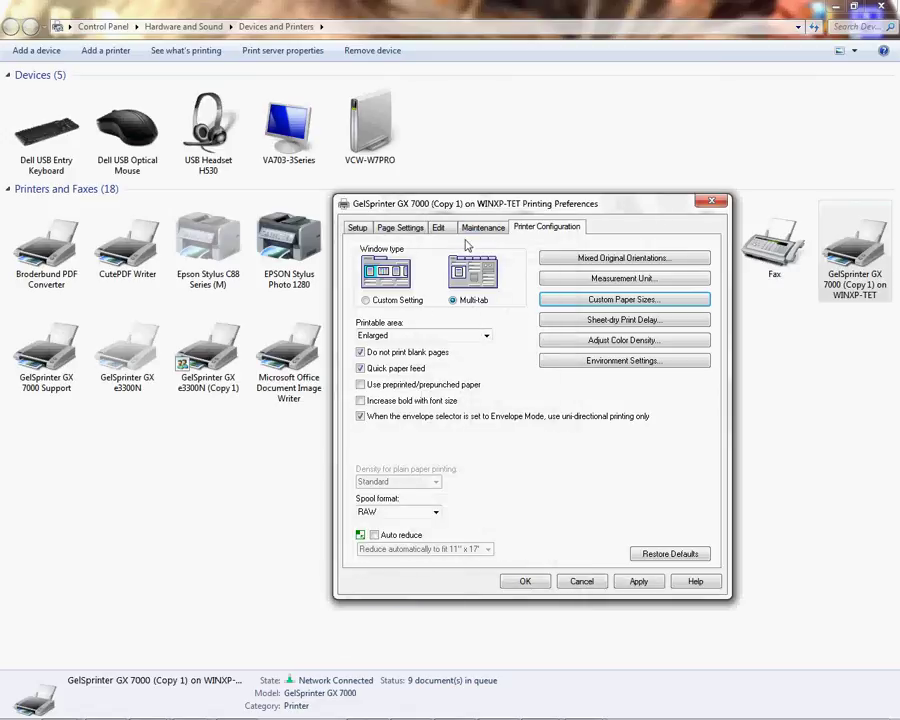
- Set the original page size to the custom size 13 x 19 (13.00 x 19.00inch)
left_click(405, 227)
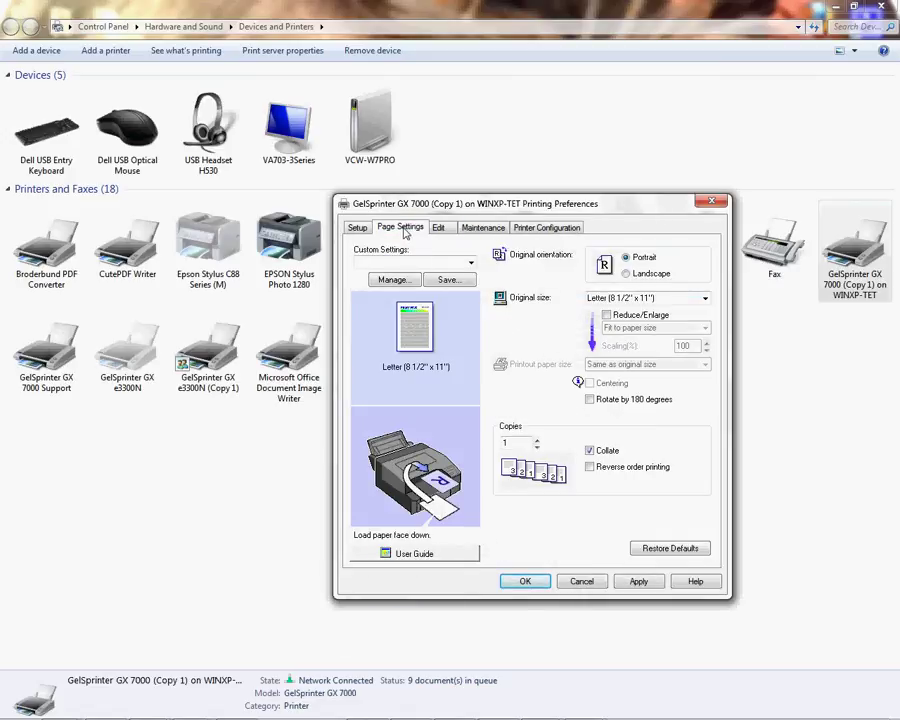
left_click(693, 300)
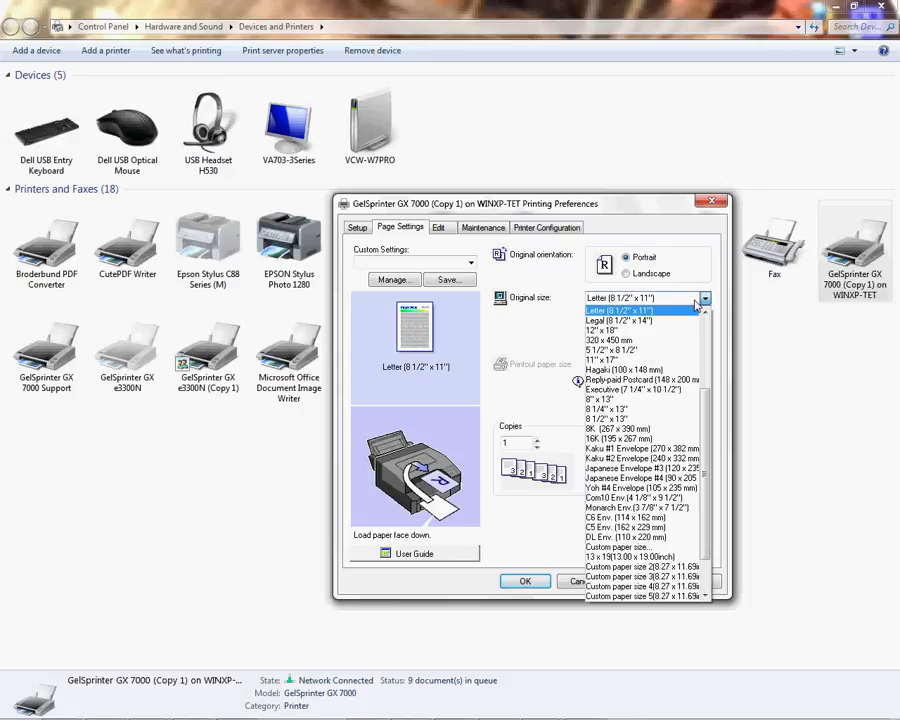
left_click(652, 557)
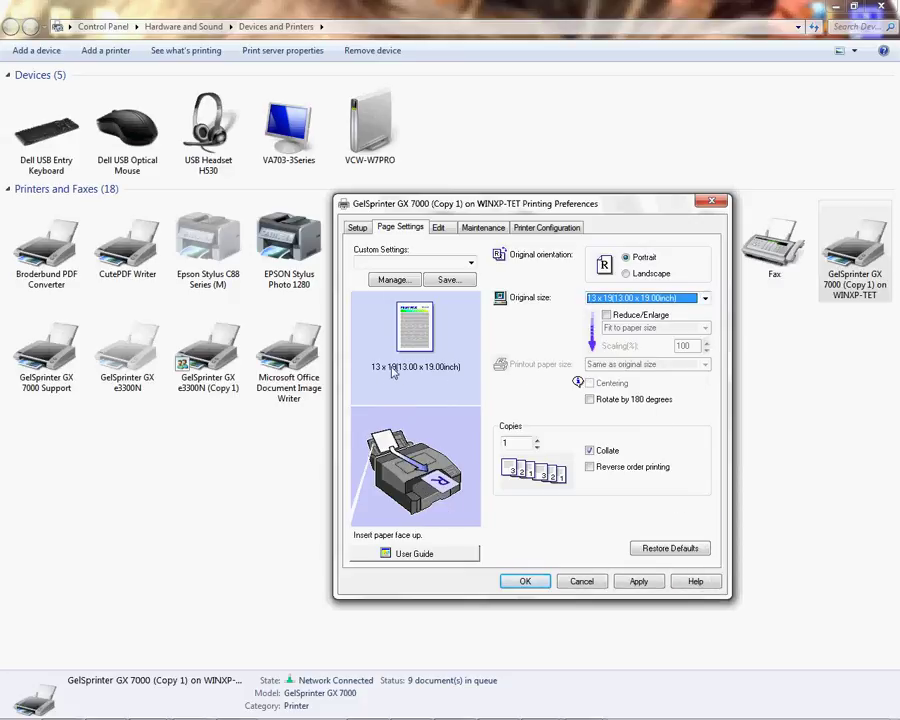
- Select the Conde ICC custom setting, apply the printing preferences and close them
left_click(357, 227)
left_click(469, 263)
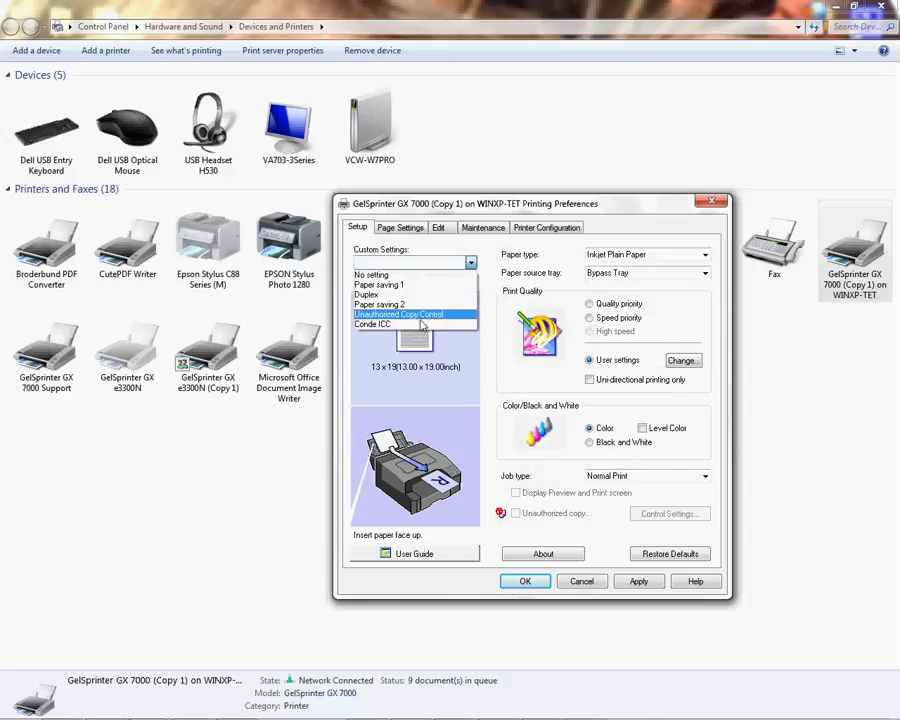
left_click(372, 320)
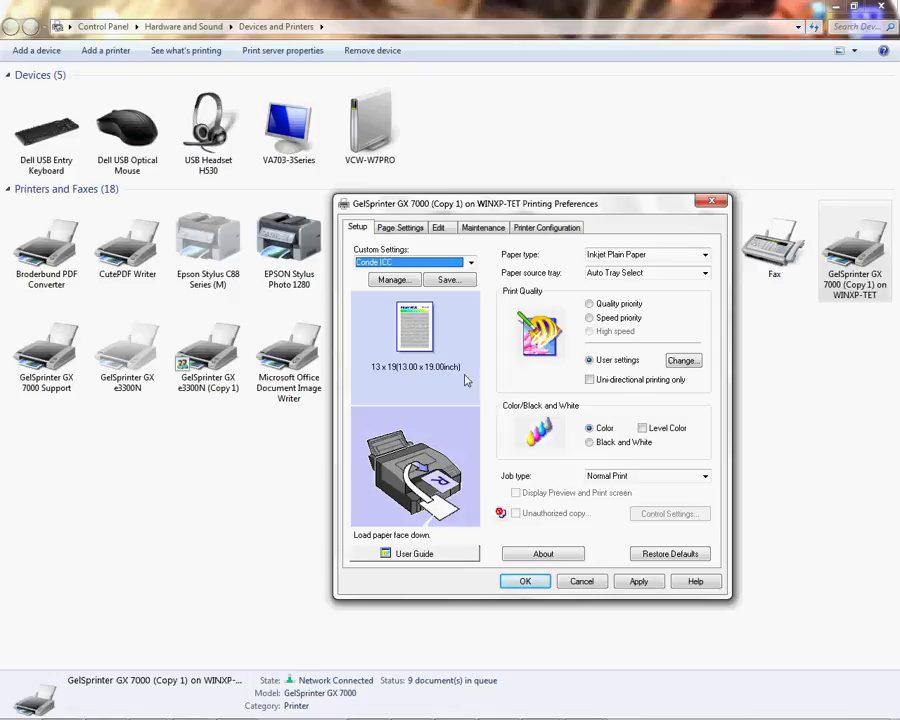
left_click(638, 581)
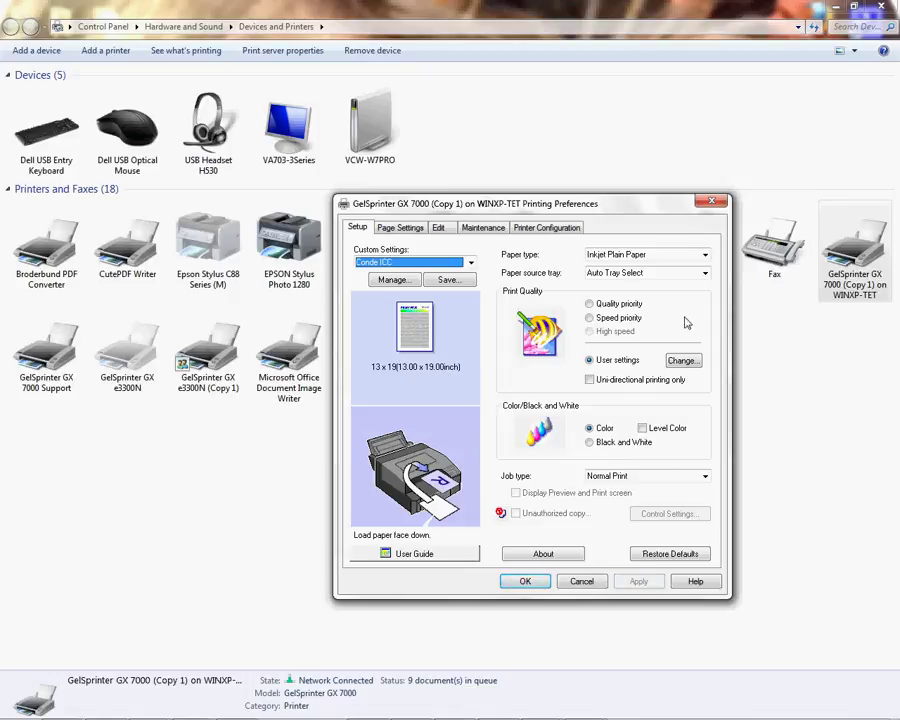
left_click(711, 205)
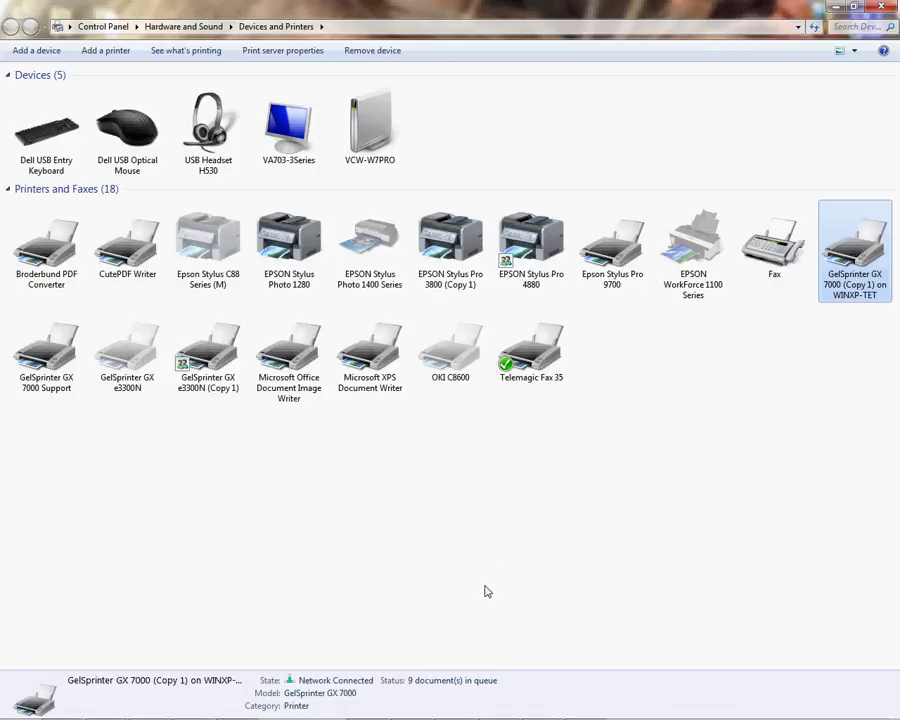
mouse_move(540, 712)
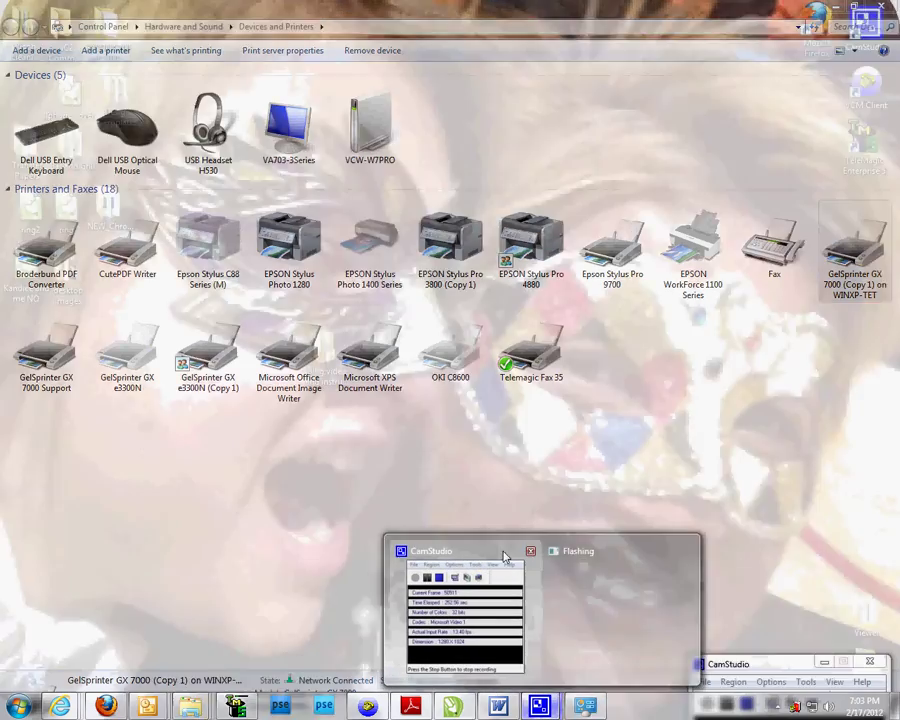
left_click(506, 556)
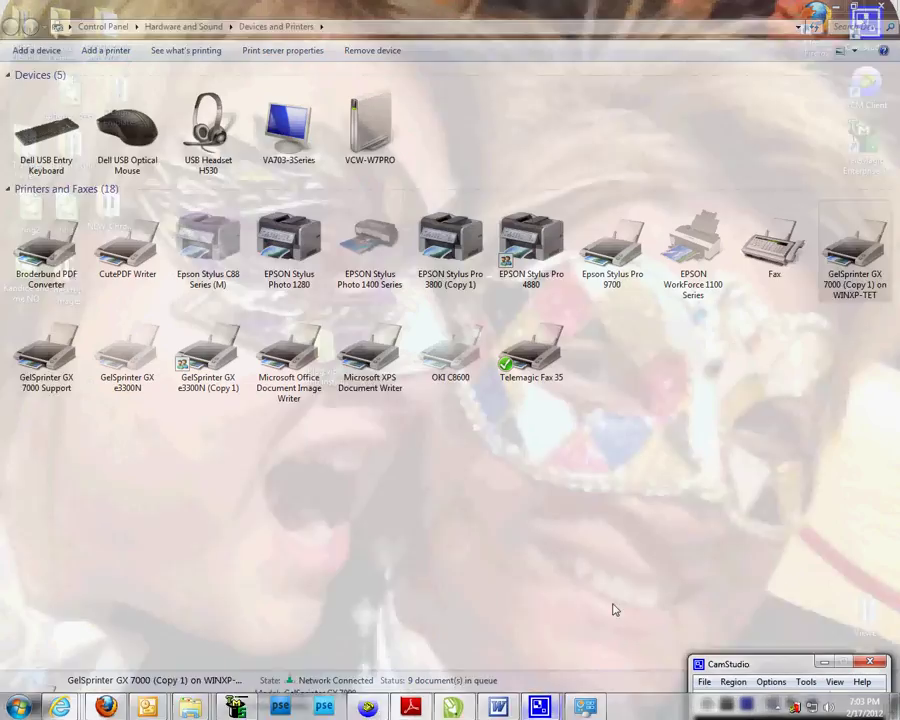